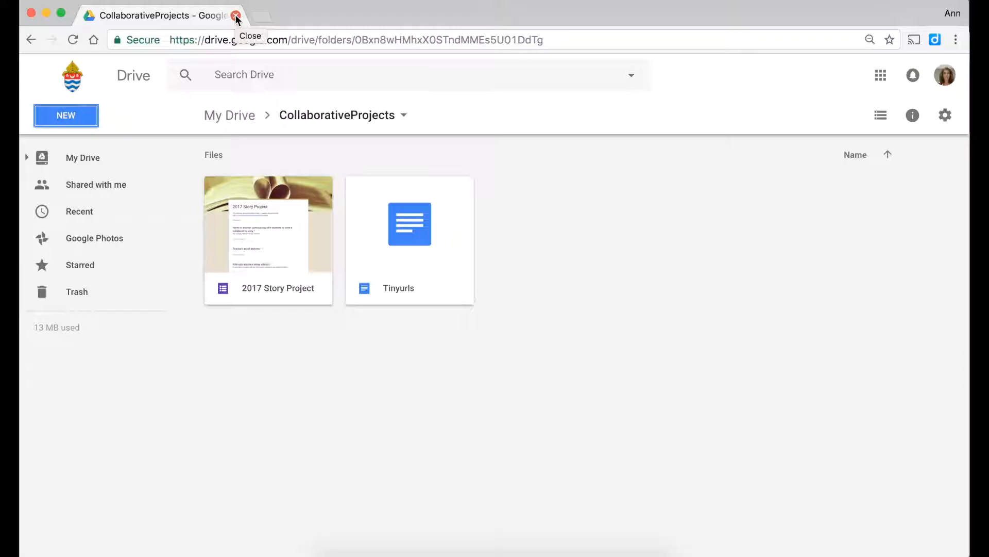
# - Go to Google Drive and sign out of the school Google account
pyautogui.click(240, 39)
pyautogui.write('drive.google.com')
pyautogui.press('Return')
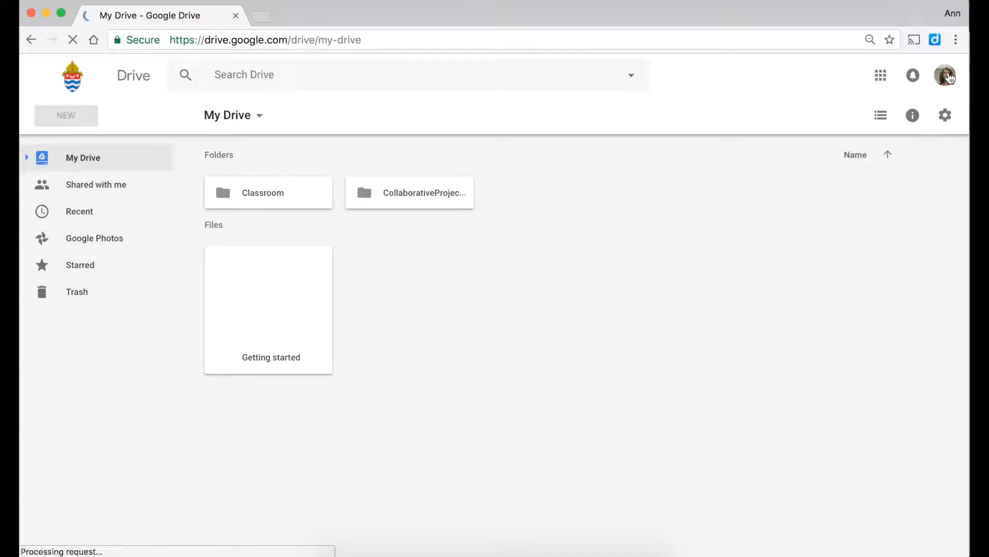
pyautogui.click(950, 77)
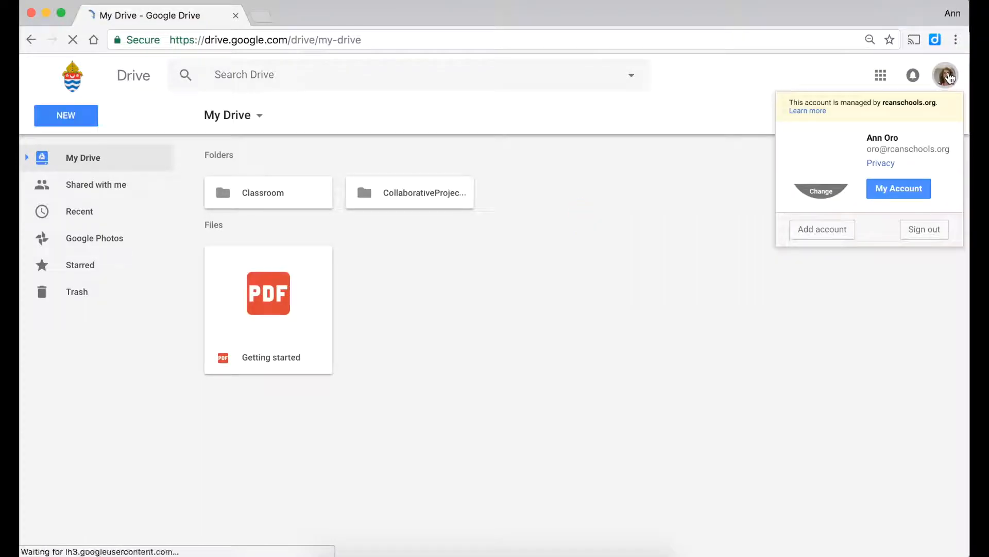
pyautogui.click(932, 230)
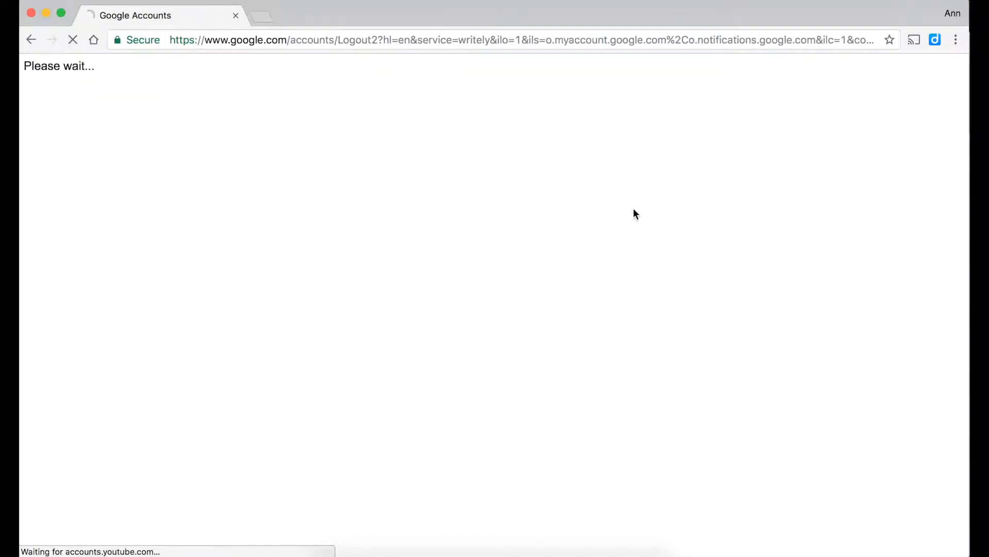
pyautogui.click(549, 44)
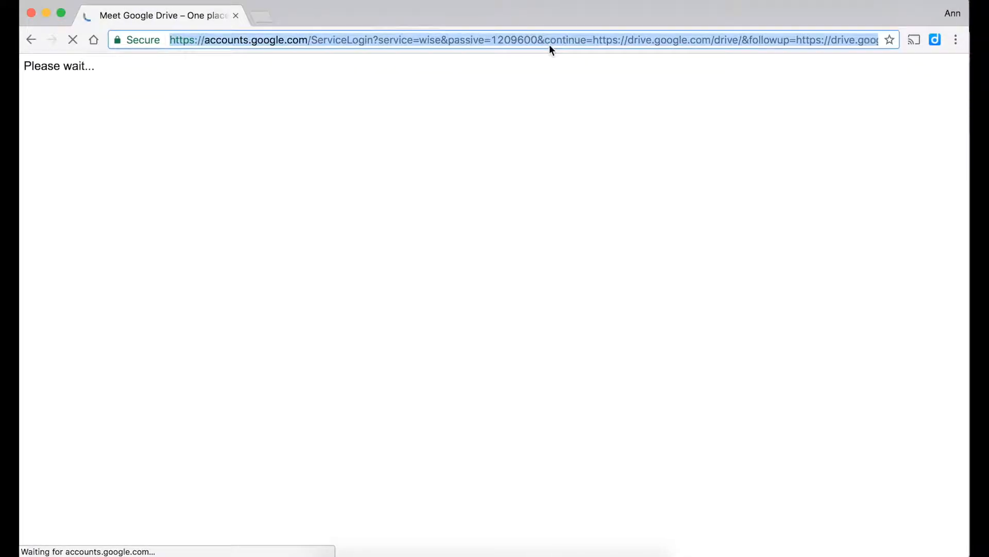
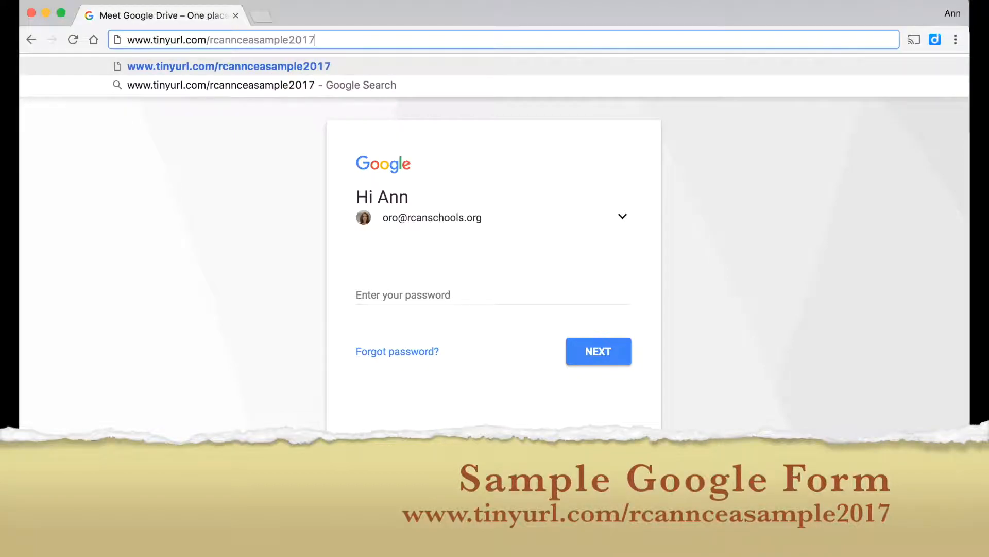
pyautogui.press('Return')
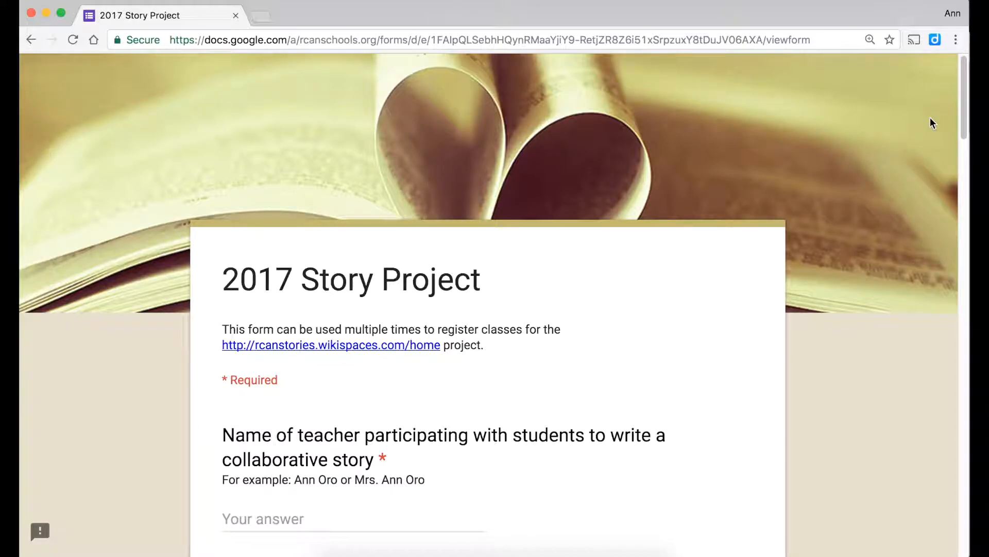
# - Enter the teacher's name and both school e-mail addresses in the test response
pyautogui.scroll(-3, 931, 121)
pyautogui.scroll(-4, 930, 121)
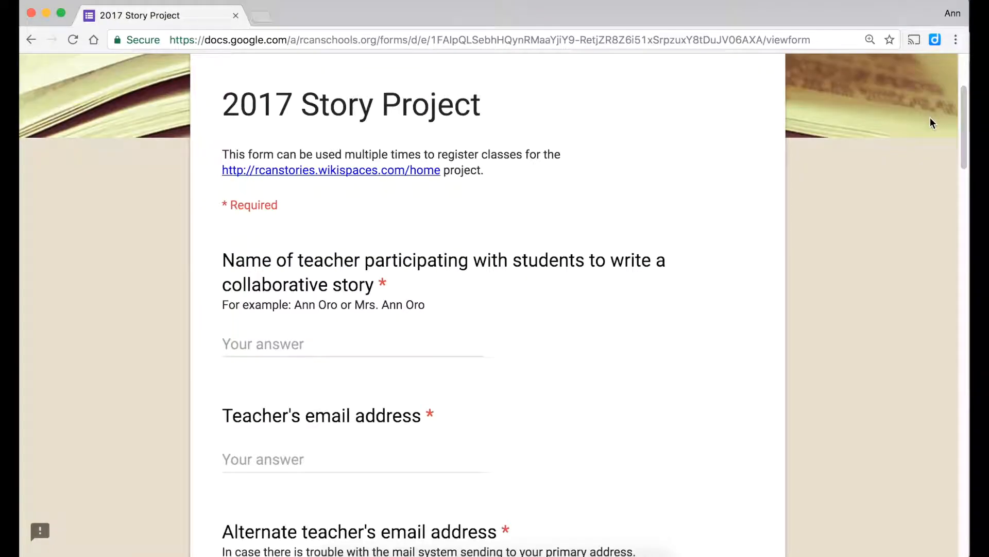
pyautogui.click(281, 346)
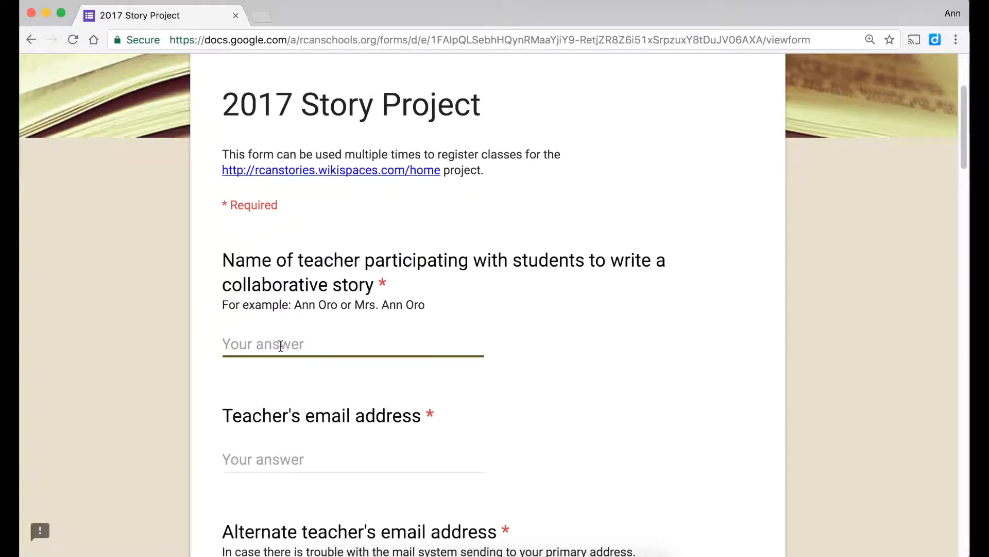
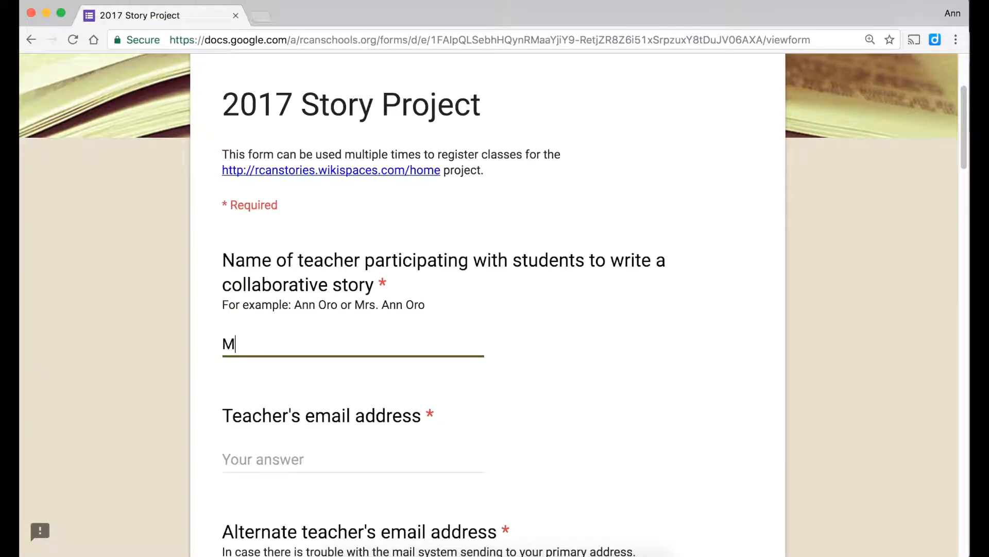
pyautogui.press('Tab')
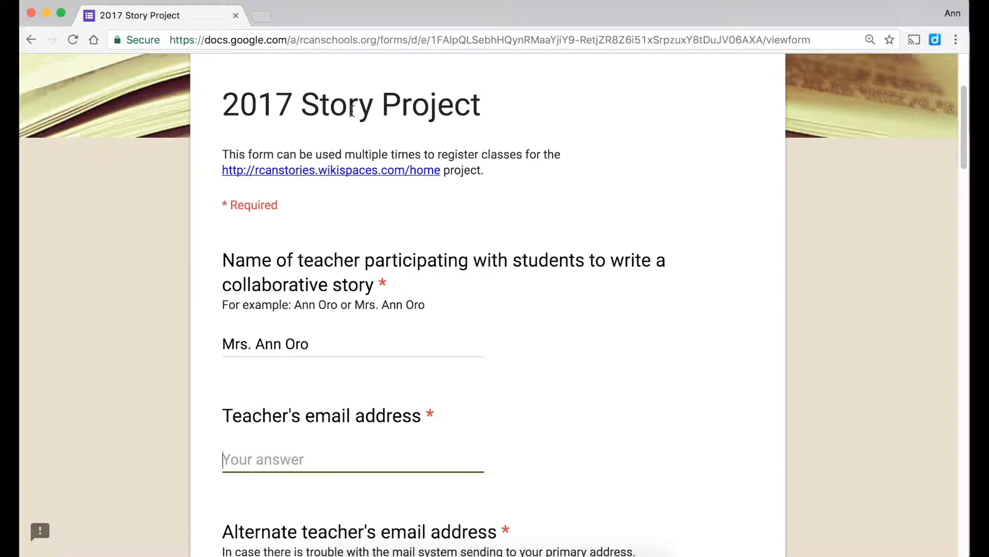
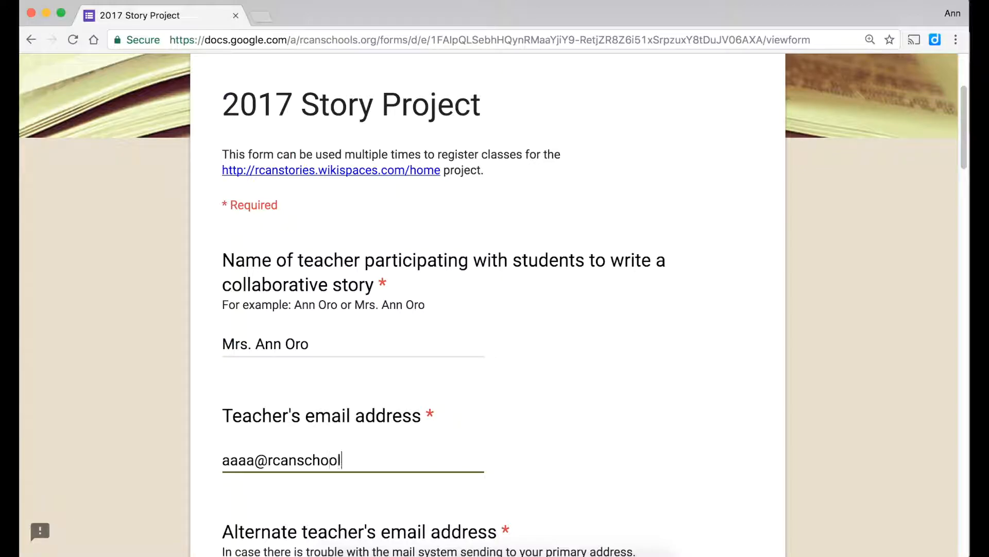
pyautogui.press('Tab')
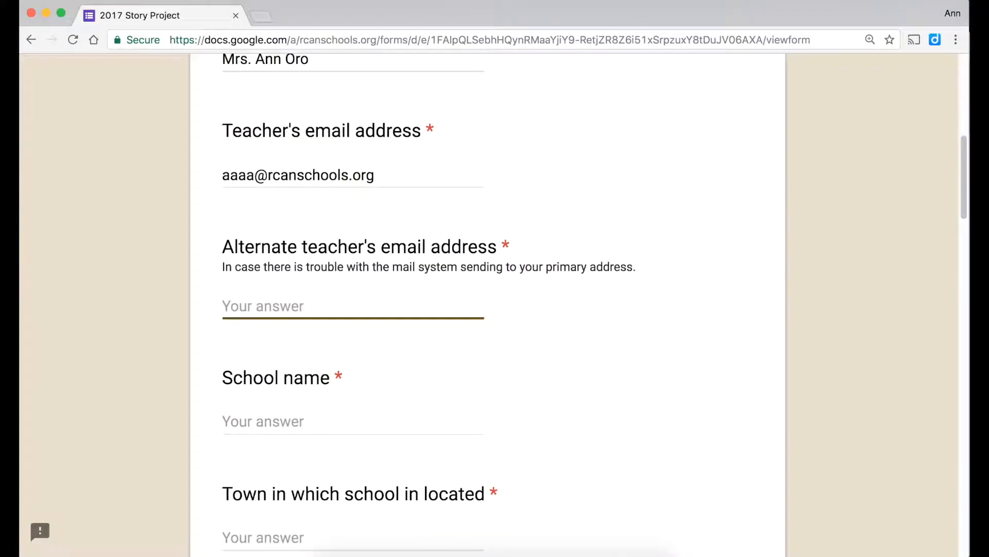
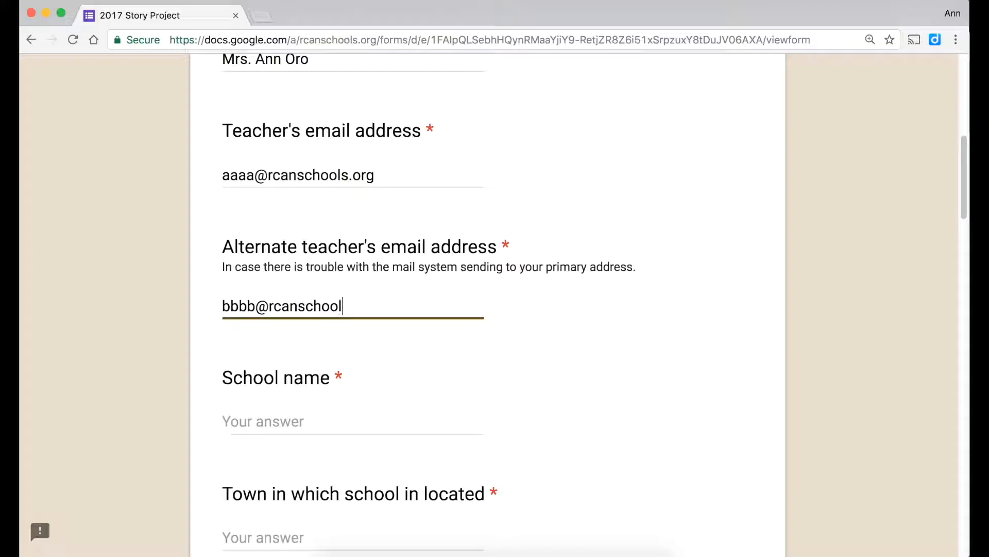
# - Fill in St. Michael School as the school and Cranford as the town
pyautogui.press('Tab')
pyautogui.write('St. Michael School')
pyautogui.press('Tab')
pyautogui.write('Cranford')
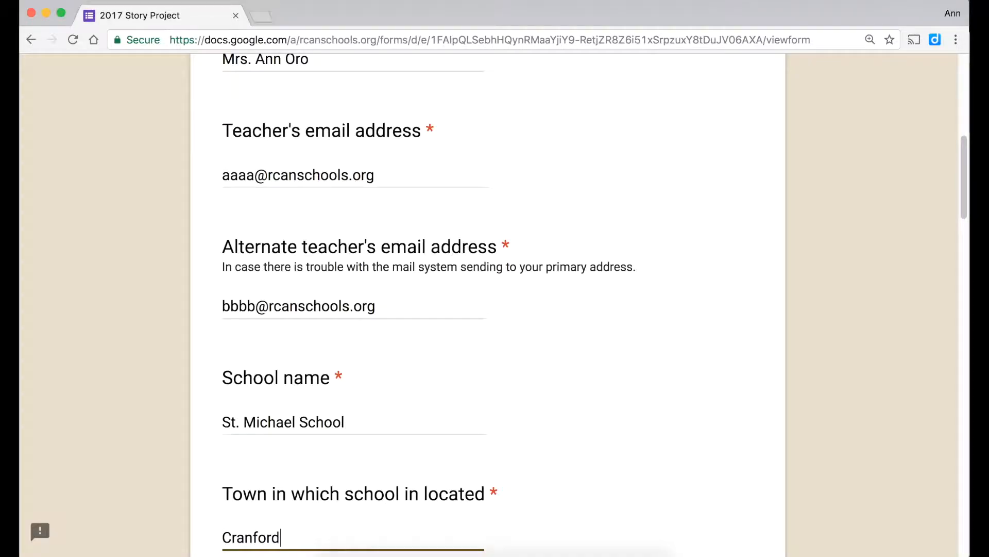
pyautogui.press('Tab')
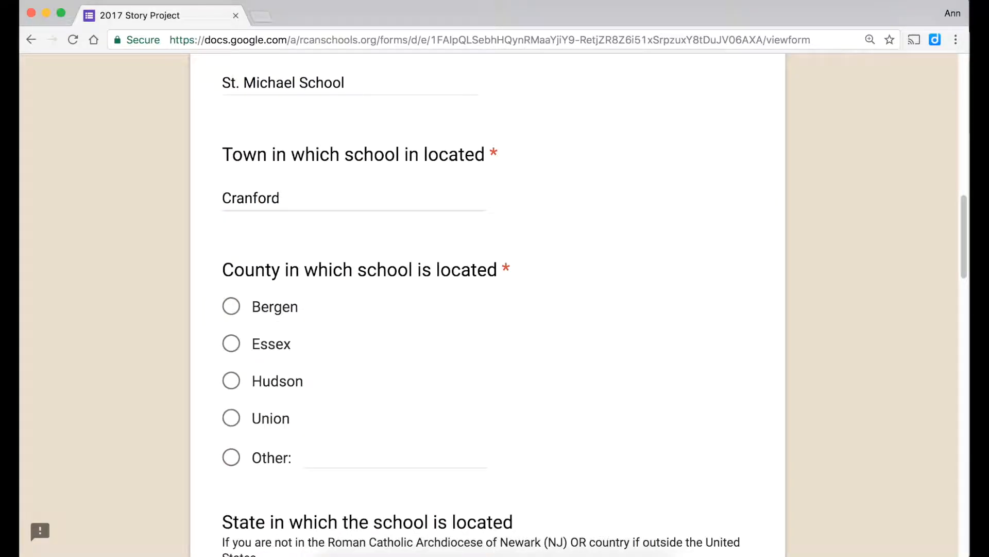
# - Choose Union as the county and 5th as the participating grade
pyautogui.click(232, 418)
pyautogui.scroll(-6, 236, 425)
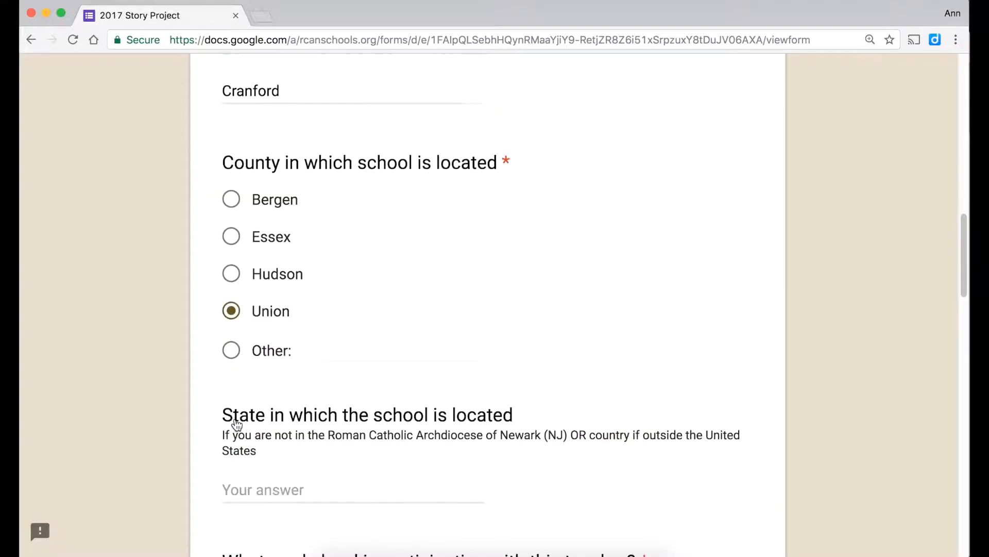
pyautogui.scroll(-3, 234, 425)
pyautogui.scroll(2, 234, 420)
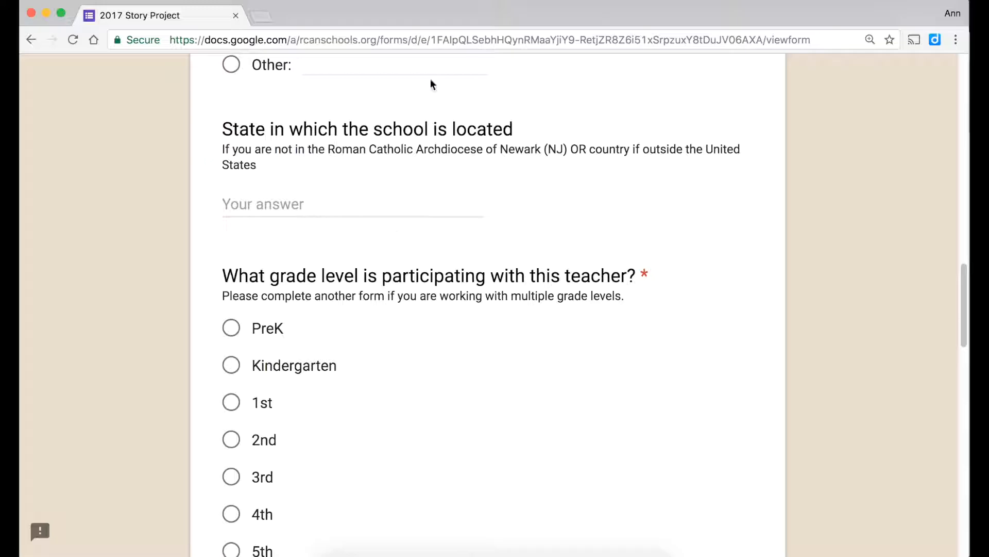
pyautogui.scroll(-1, 432, 190)
pyautogui.scroll(-3, 431, 190)
pyautogui.click(231, 371)
pyautogui.scroll(-2, 227, 377)
pyautogui.scroll(-6, 226, 379)
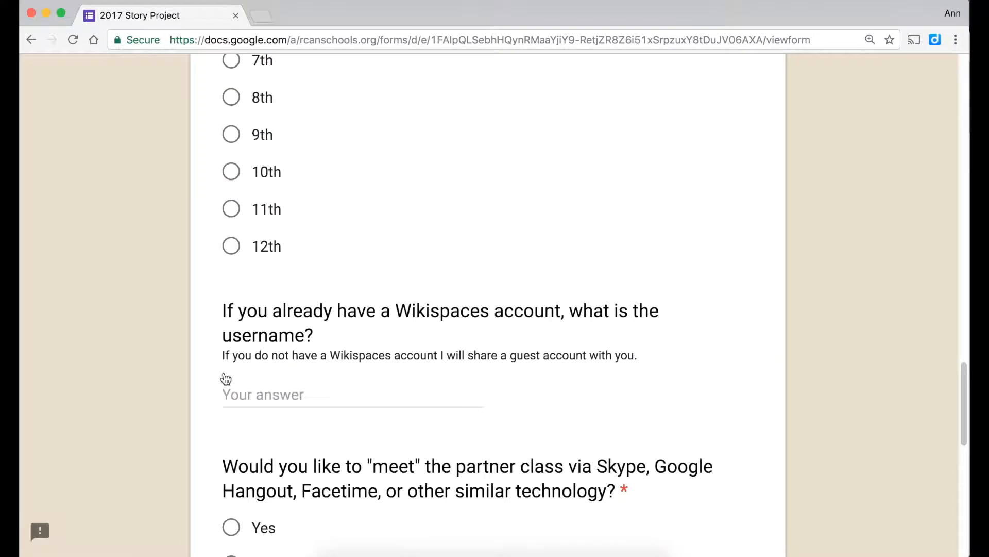
# - Enter 25 students and attempt submission, revealing the unanswered required partner-class question
pyautogui.scroll(-4, 267, 379)
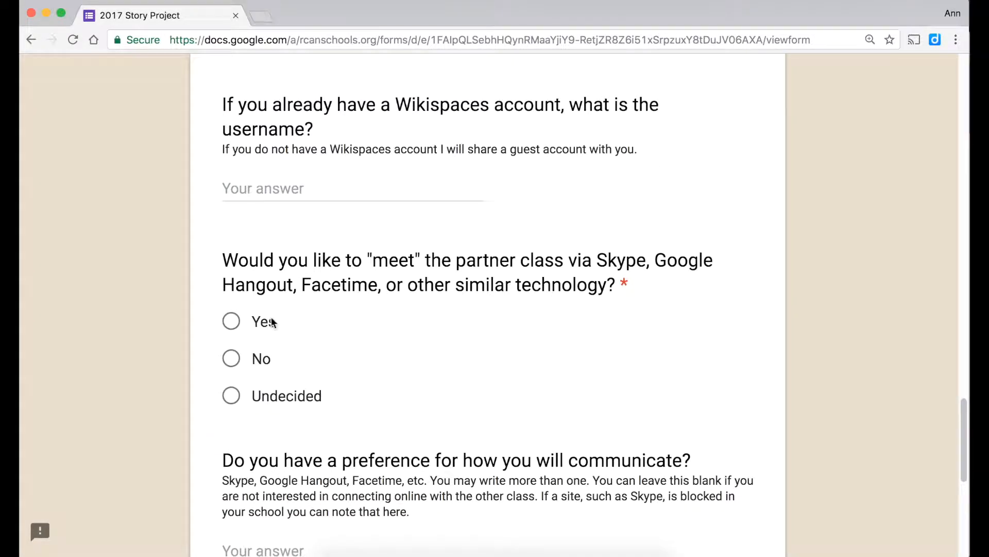
pyautogui.scroll(-7, 277, 344)
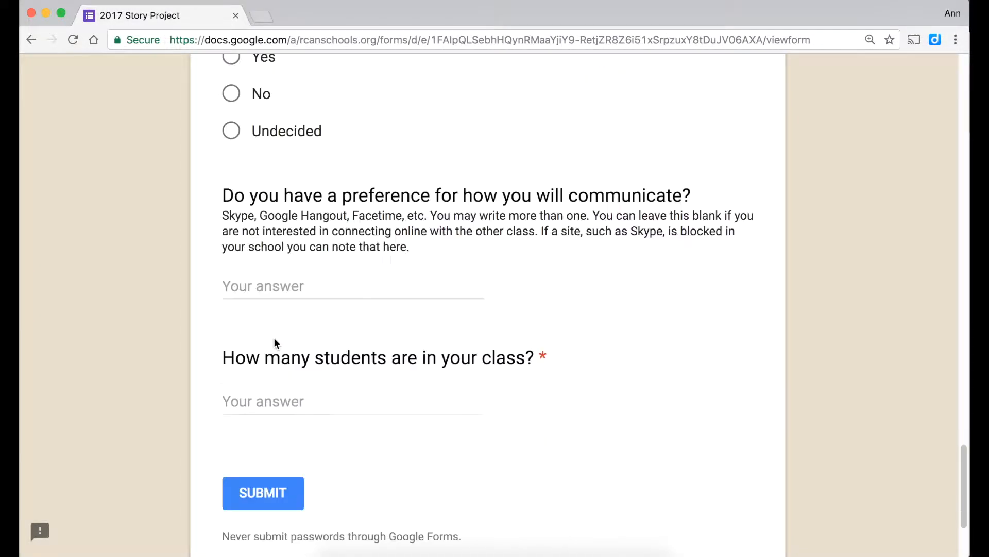
pyautogui.click(274, 314)
pyautogui.write('25')
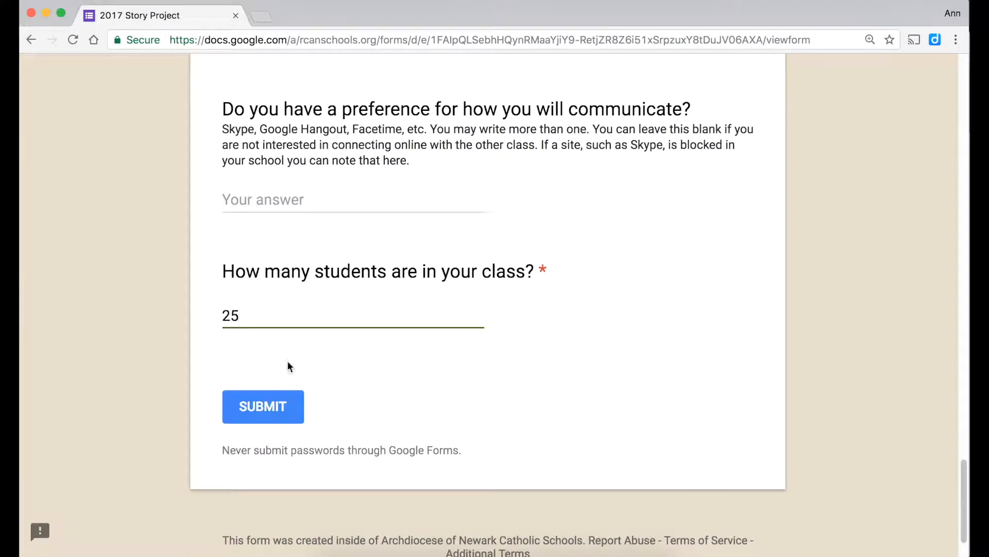
pyautogui.click(290, 406)
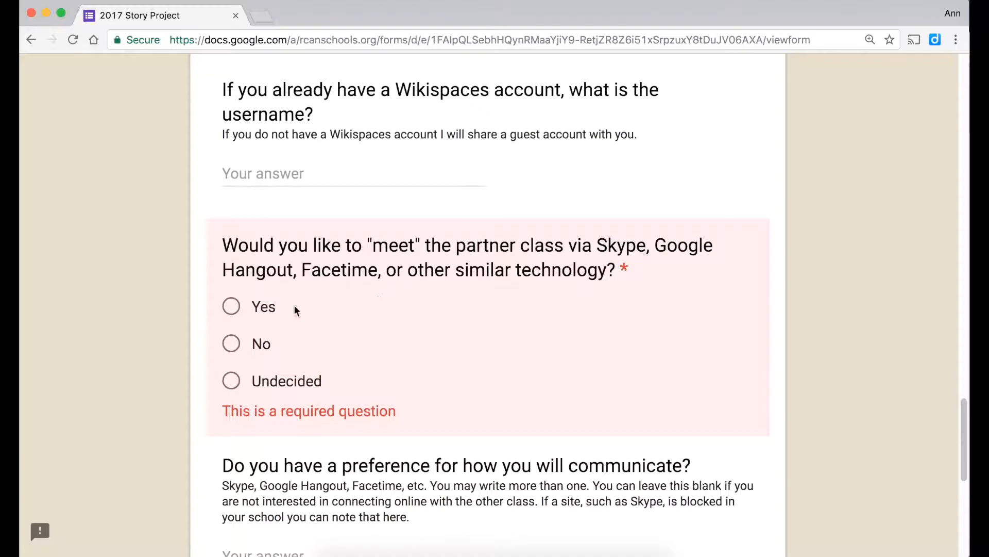
# - Answer Yes, enter 'Skype or Google Hangouts' as the preference, and submit the response
pyautogui.click(233, 307)
pyautogui.scroll(-3, 238, 308)
pyautogui.click(245, 359)
pyautogui.write('Skype or G')
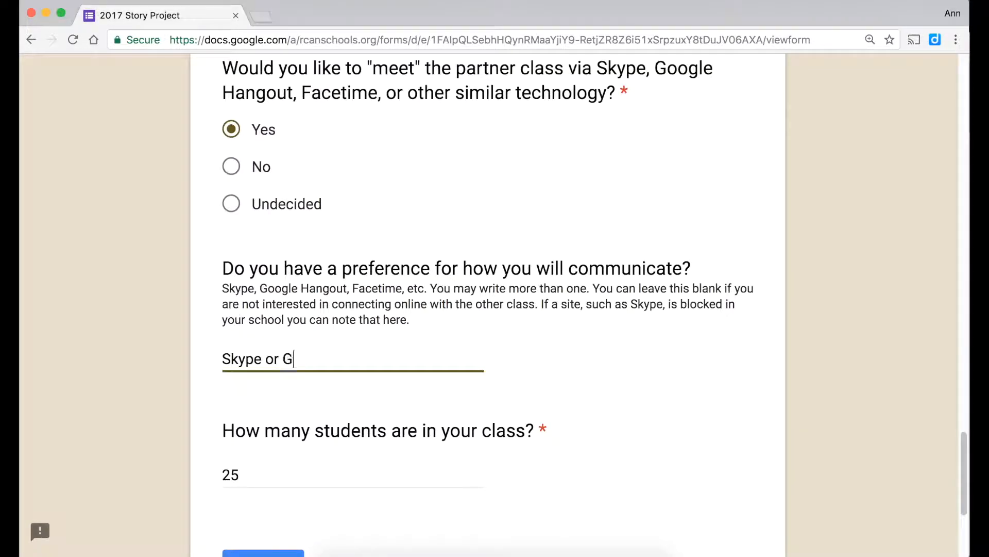
pyautogui.write('oogle Hangouts')
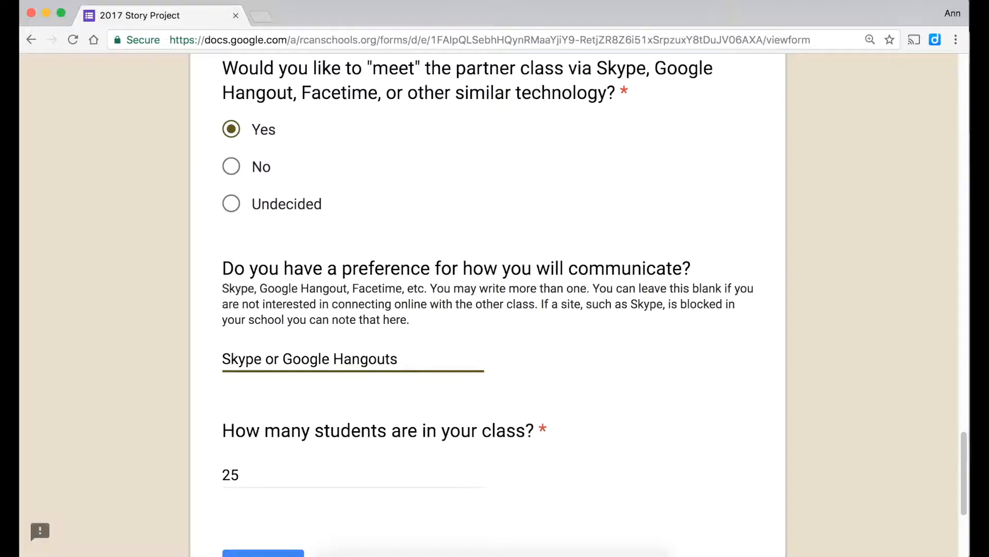
pyautogui.scroll(-2, 216, 456)
pyautogui.click(245, 513)
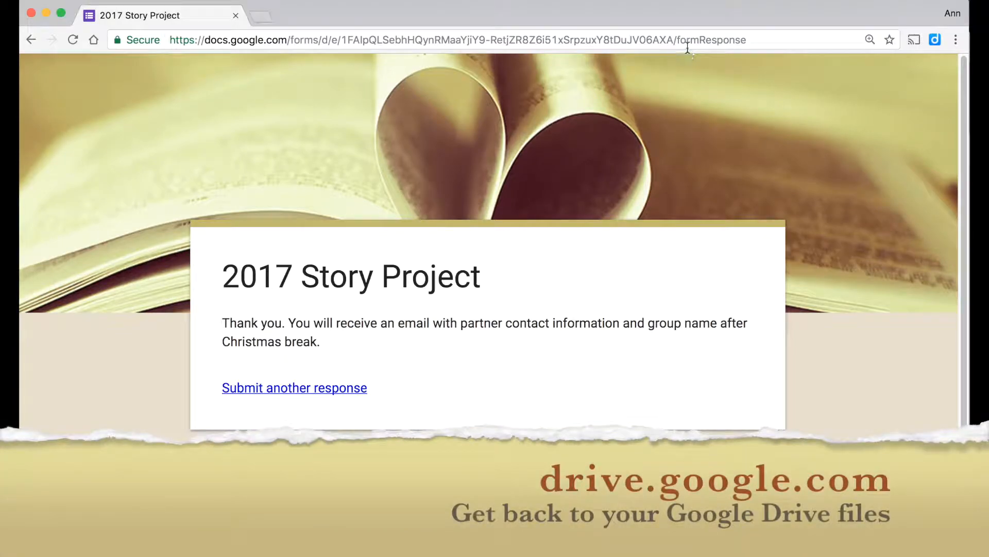
# - Return to drive.google.com and open the CollaborativeProjects folder
pyautogui.click(688, 48)
pyautogui.write('drive.google.com')
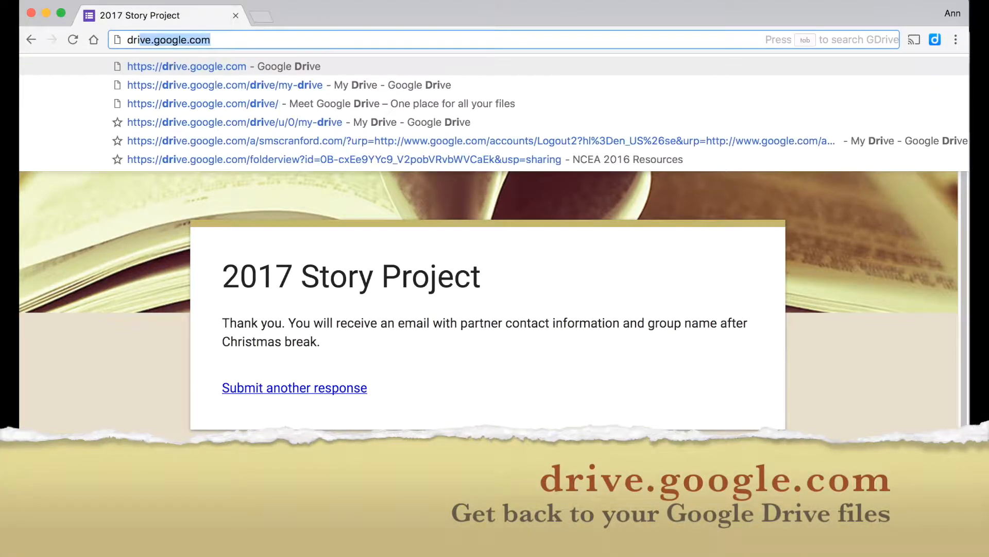
pyautogui.press('Return')
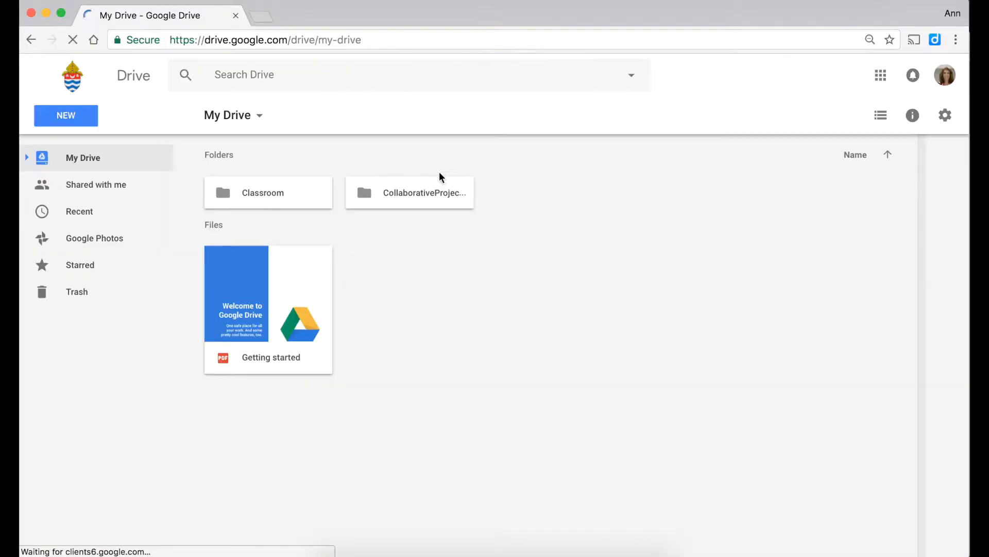
pyautogui.doubleClick(434, 194)
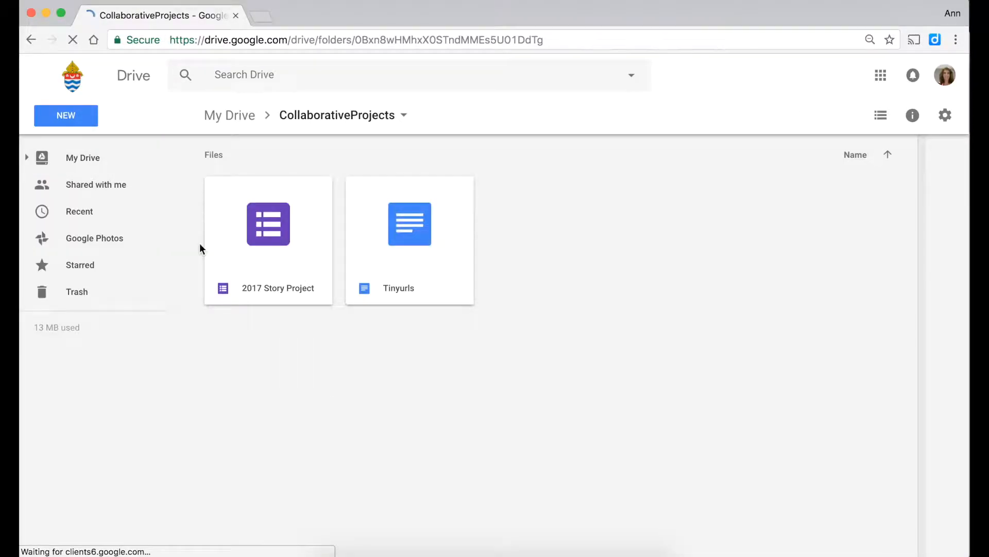
# - Open the 2017 Story Project form from the CollaborativeProjects folder for editing
pyautogui.doubleClick(261, 239)
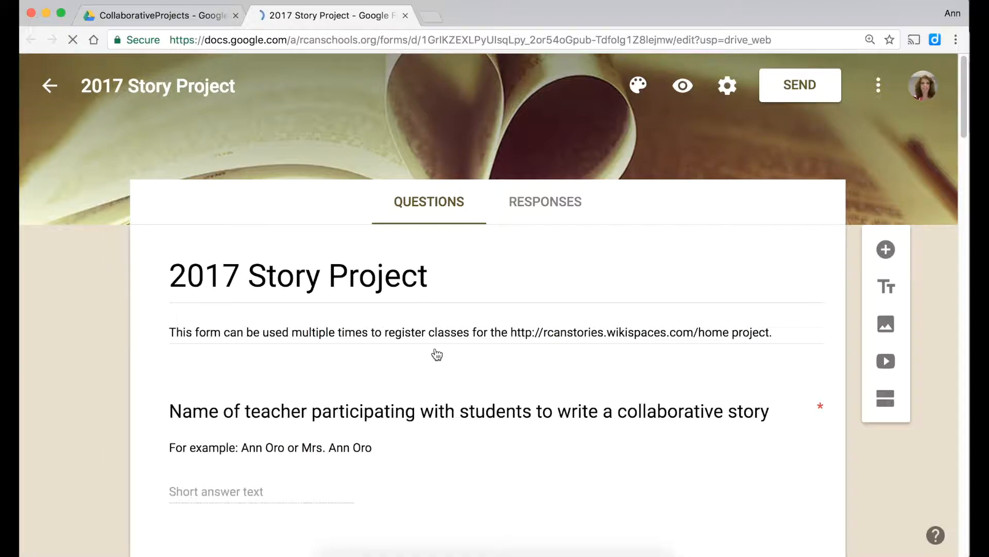
# - View the 1-response summary, dismiss the tip, and toggle Accepting responses off and on
pyautogui.click(549, 206)
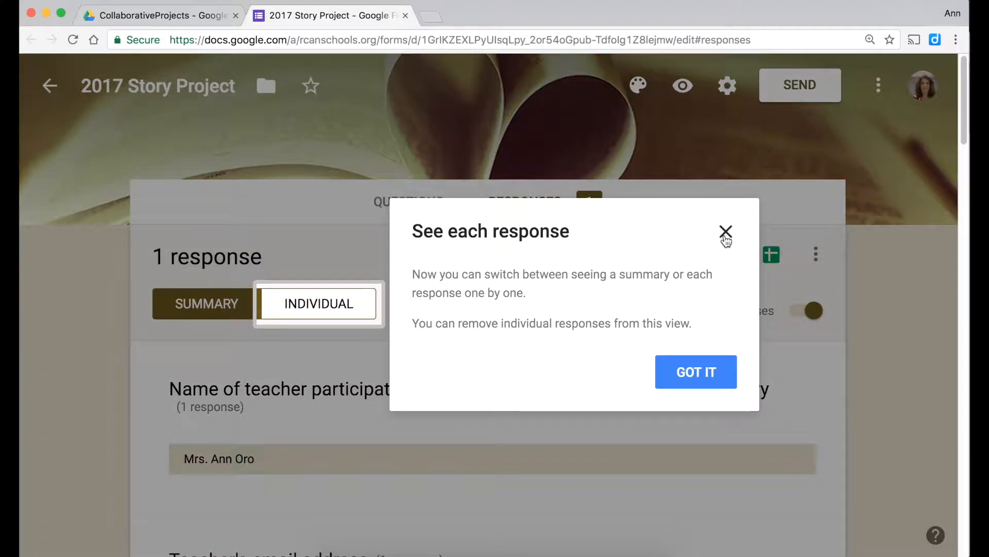
pyautogui.click(726, 231)
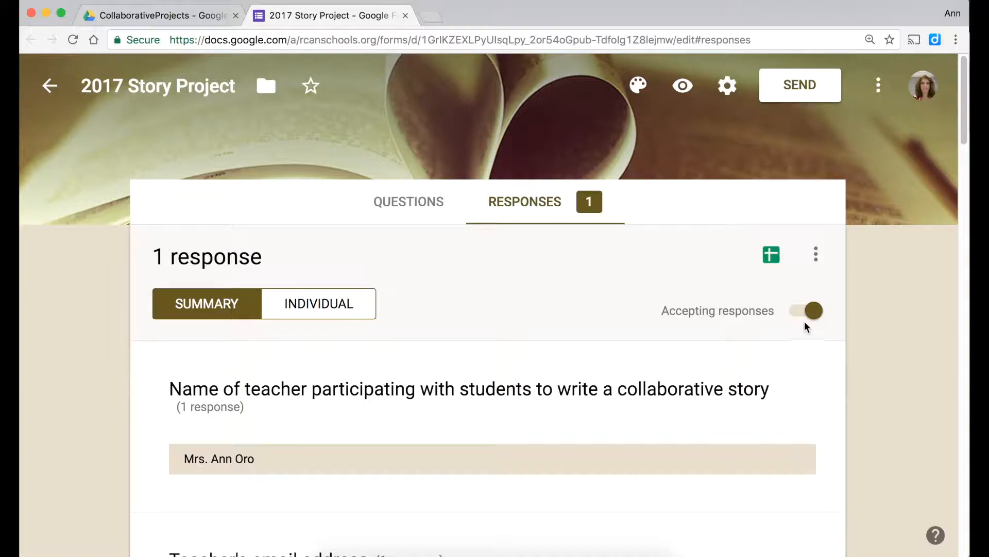
pyautogui.click(803, 319)
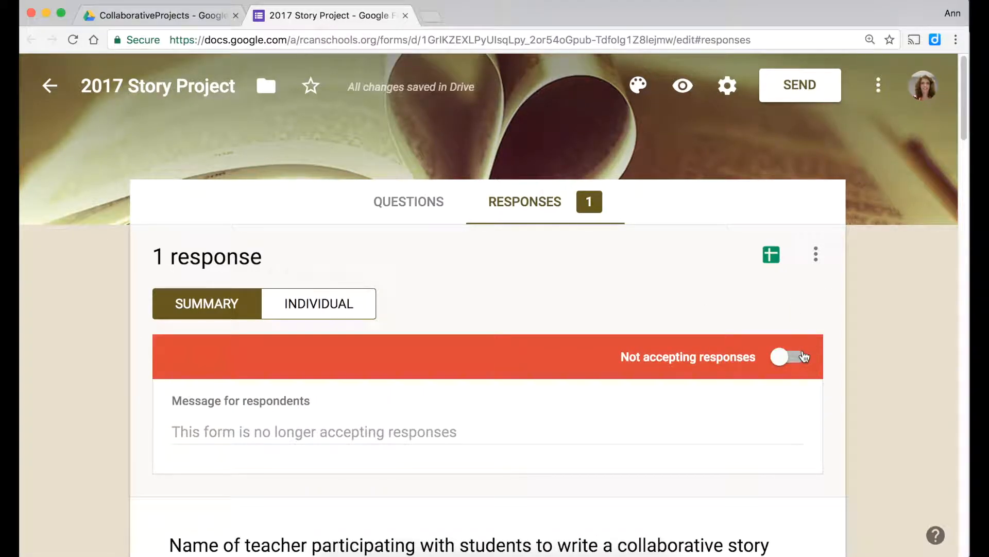
pyautogui.click(803, 356)
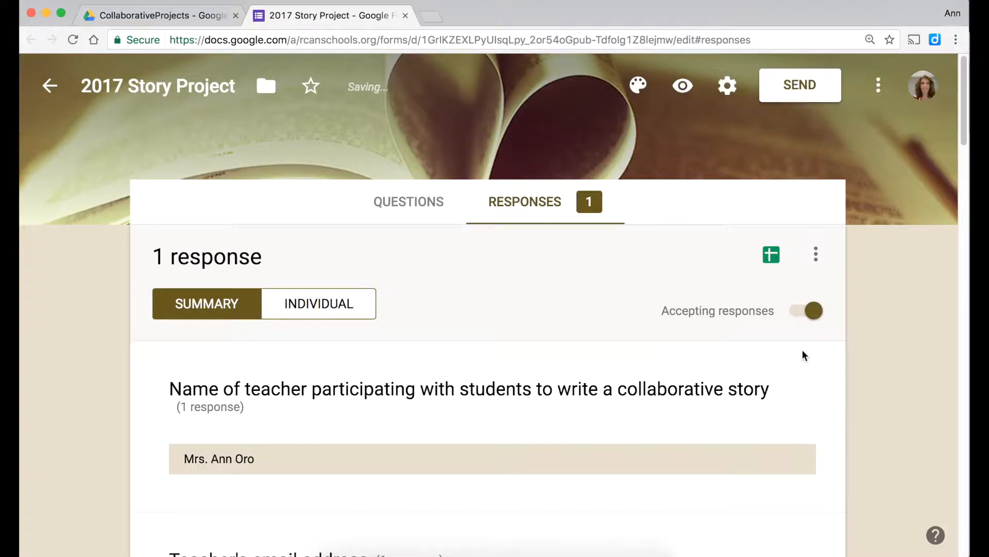
pyautogui.scroll(-7, 804, 356)
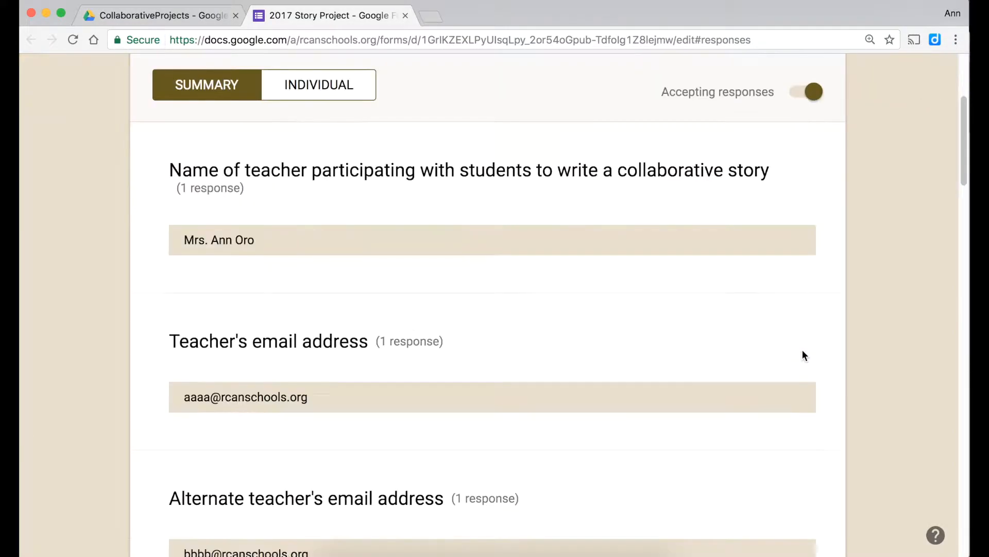
pyautogui.scroll(-15, 802, 356)
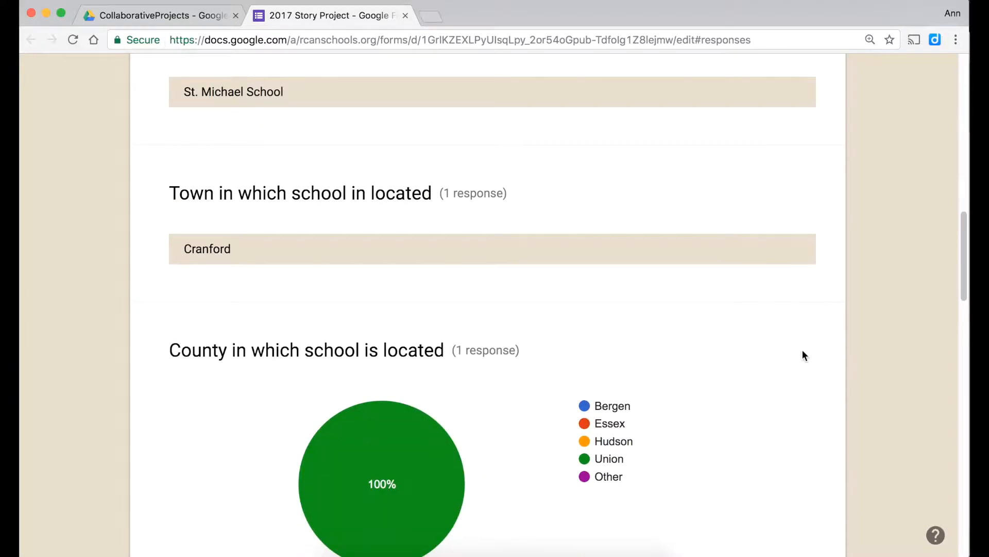
pyautogui.scroll(-10, 802, 356)
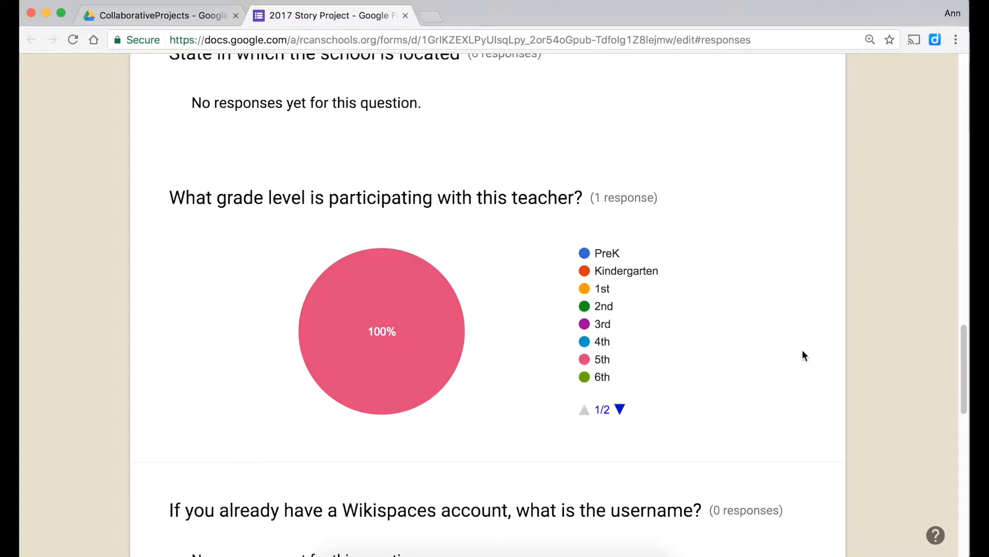
pyautogui.scroll(-12, 802, 352)
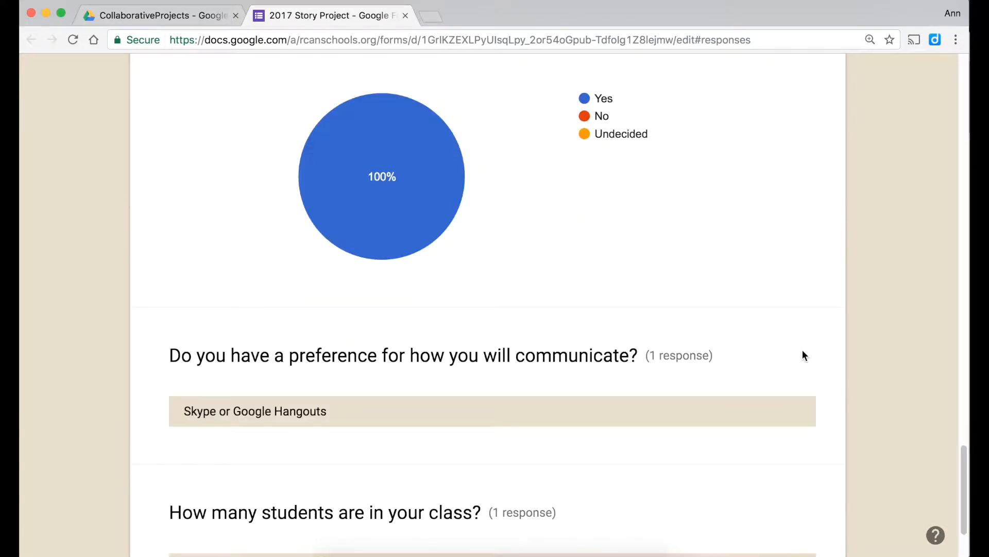
pyautogui.scroll(20, 802, 356)
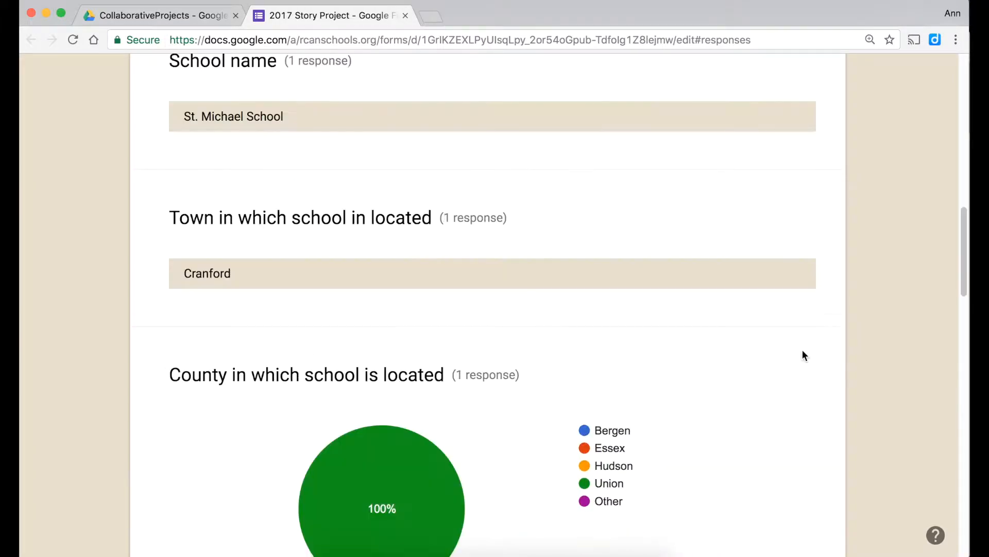
pyautogui.scroll(10, 803, 351)
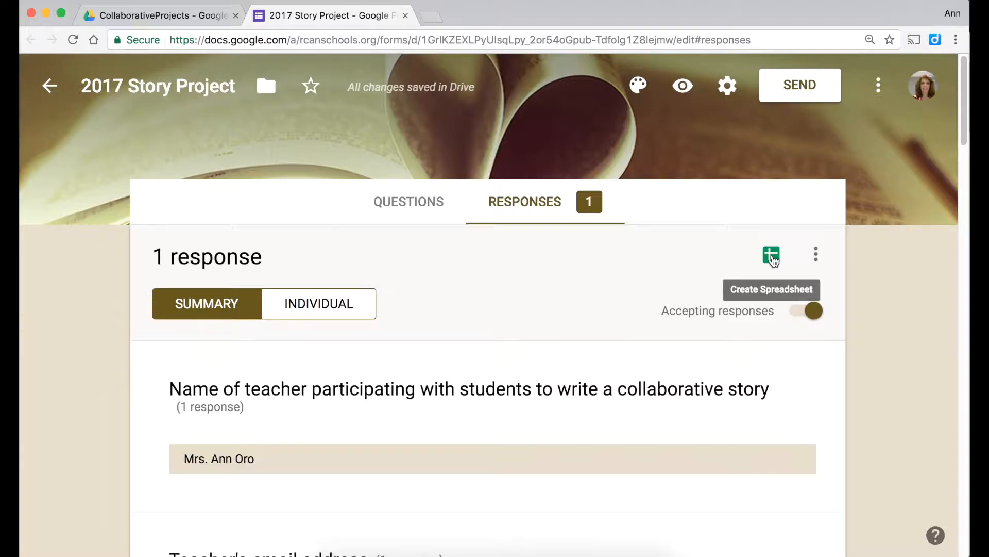
# - Create the new linked spreadsheet 2017 Story Project (Responses) from the Responses tab
pyautogui.click(772, 256)
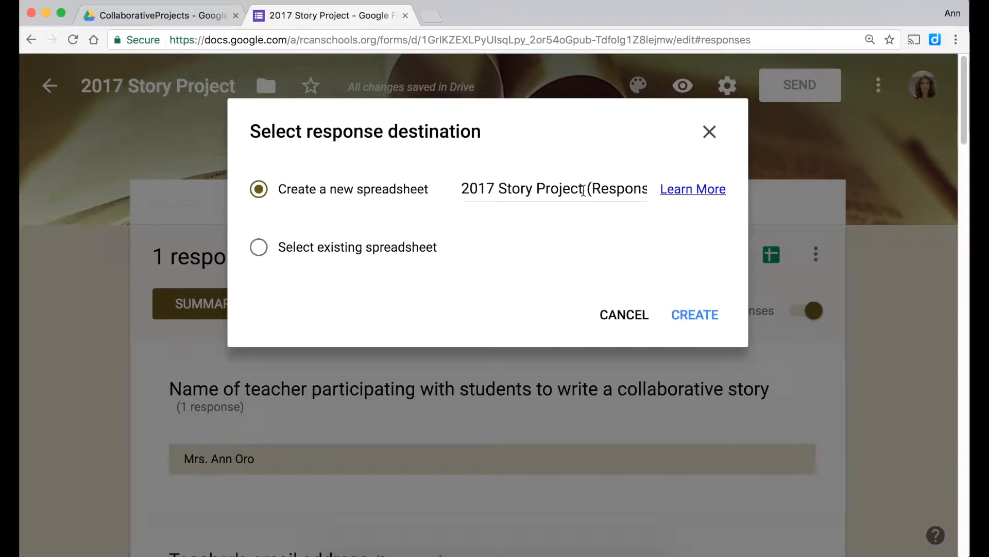
pyautogui.click(693, 319)
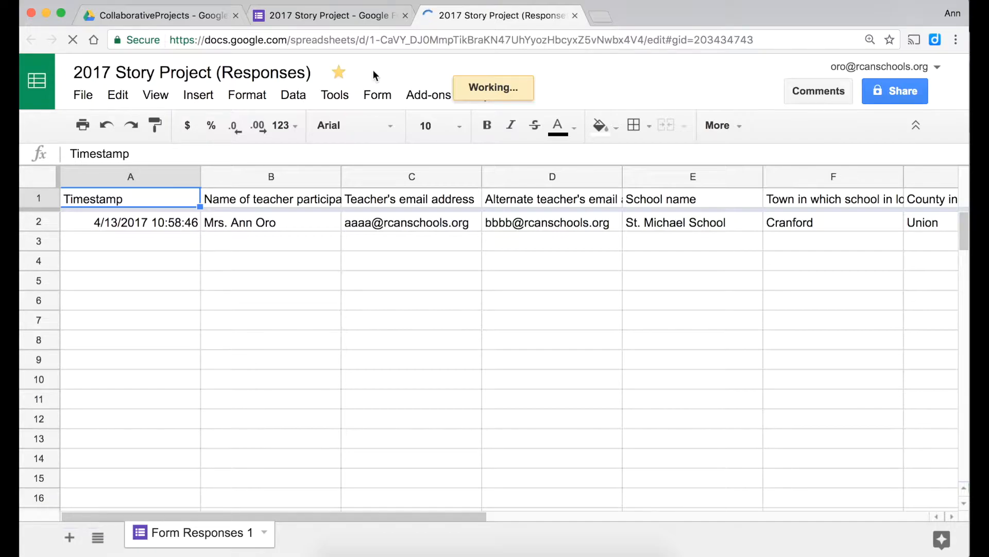
# - Check Drive's Recent files in list view, then return to the Responses spreadsheet
pyautogui.click(190, 17)
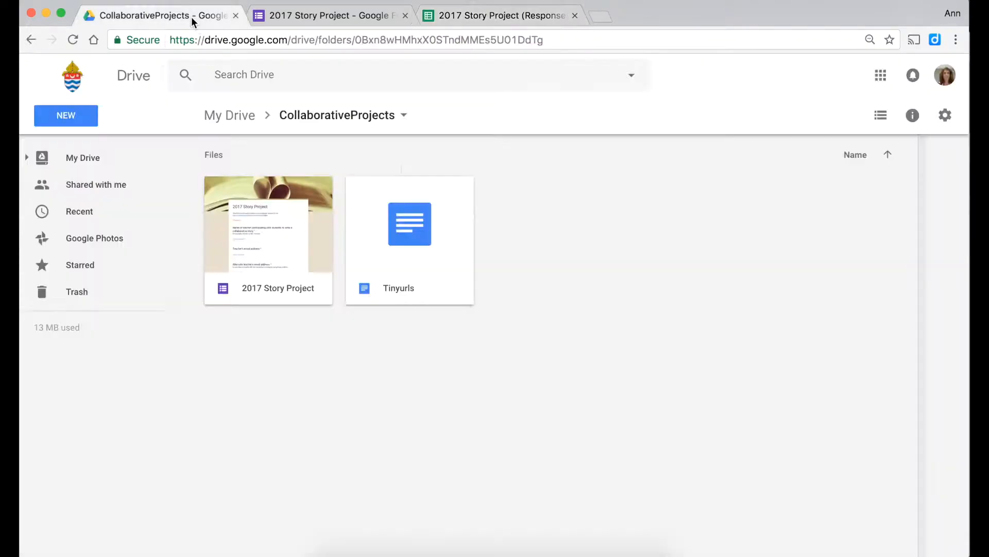
pyautogui.click(100, 212)
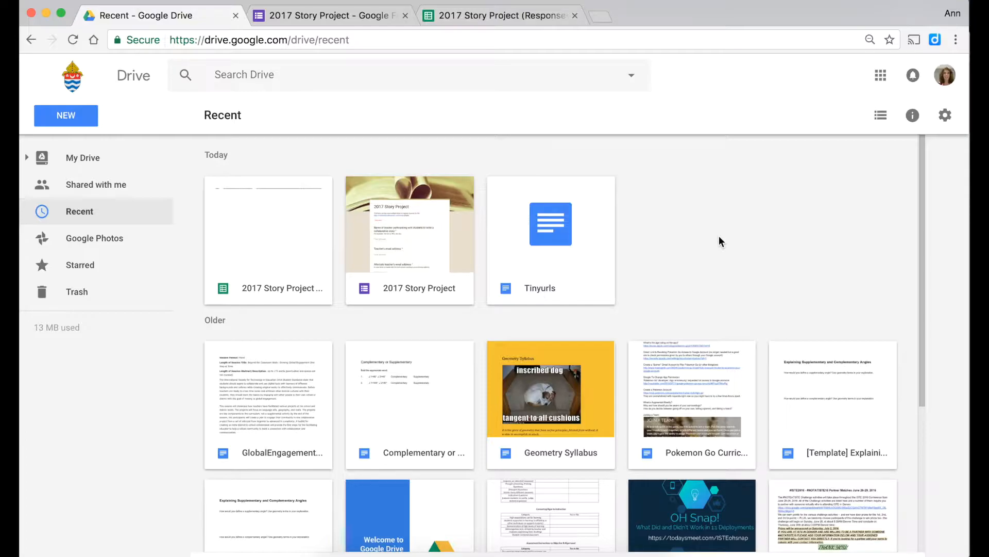
pyautogui.click(882, 122)
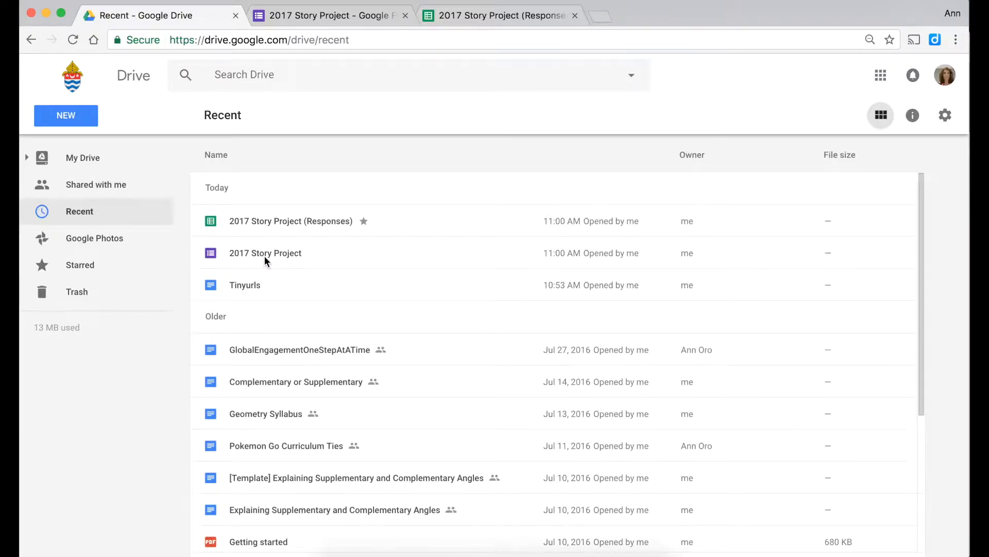
pyautogui.click(472, 16)
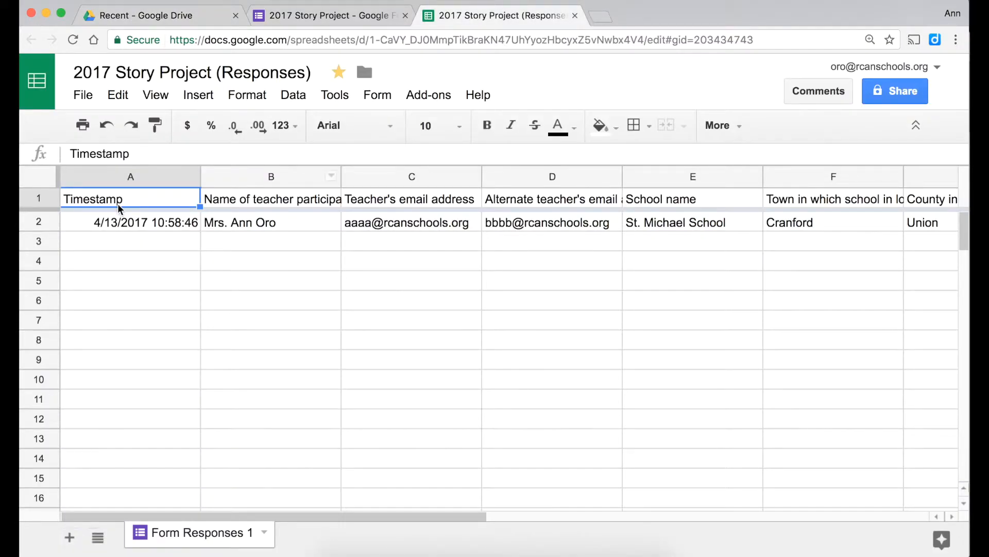
# - Apply Wrap text wrapping to header row 1 so the full question titles in columns A–M show
pyautogui.click(49, 194)
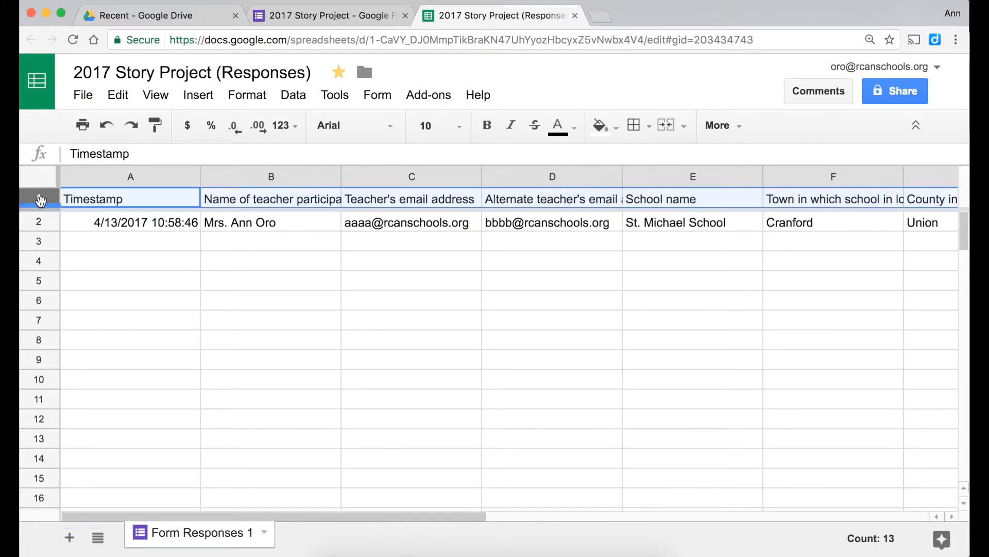
pyautogui.click(234, 100)
pyautogui.moveTo(277, 364)
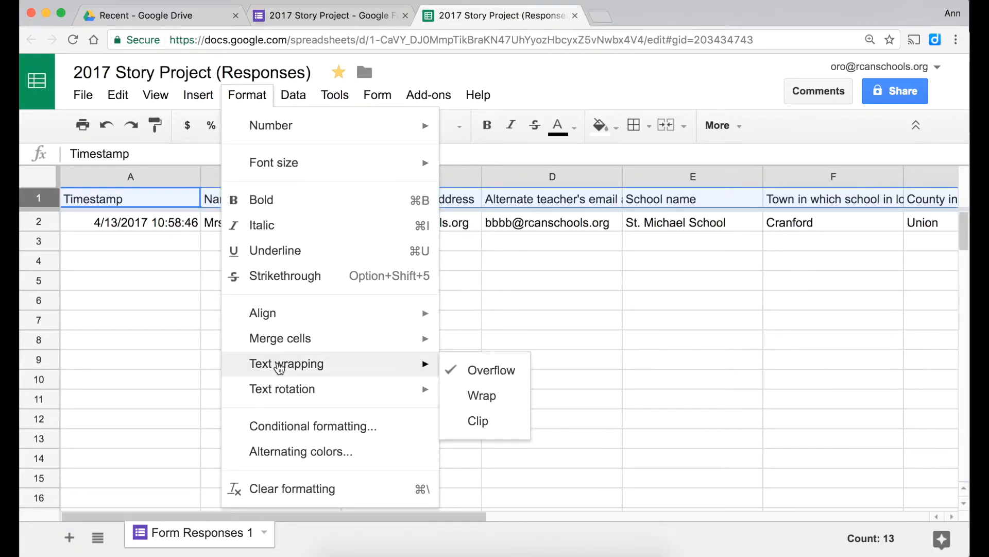
pyautogui.click(494, 397)
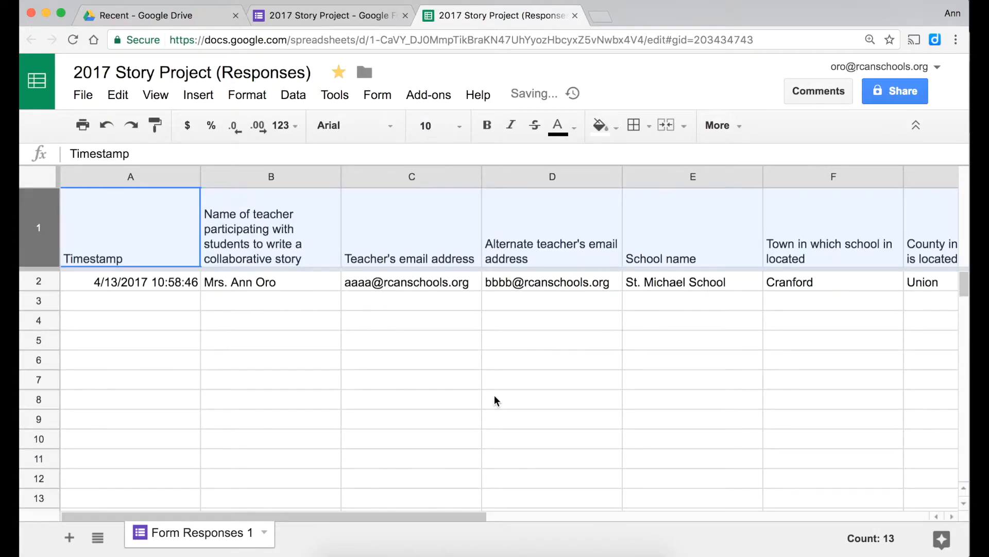
pyautogui.hscroll(10, 742, 266)
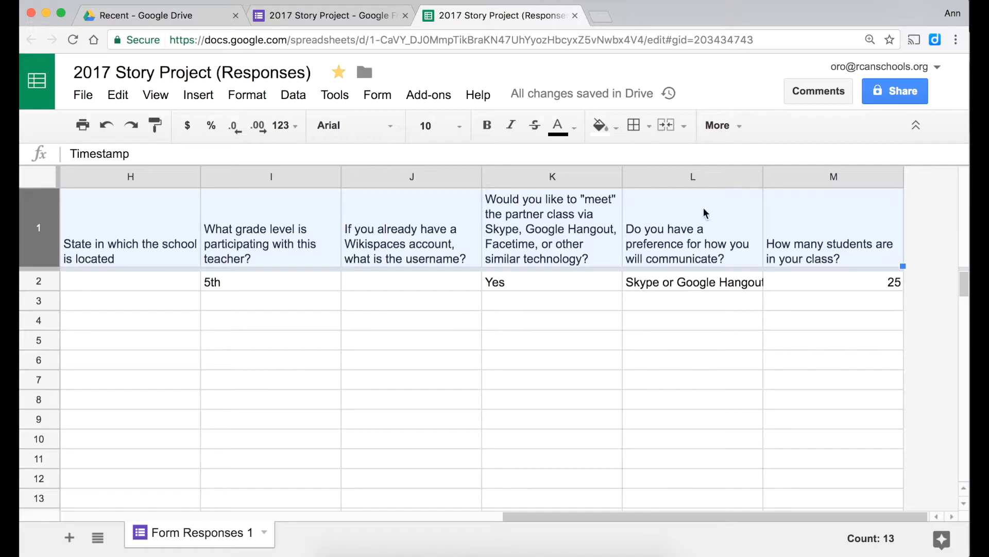
# - Wrap column L so the 'Skype or Google Hangouts' answer in row 2 shows on two lines
pyautogui.click(689, 179)
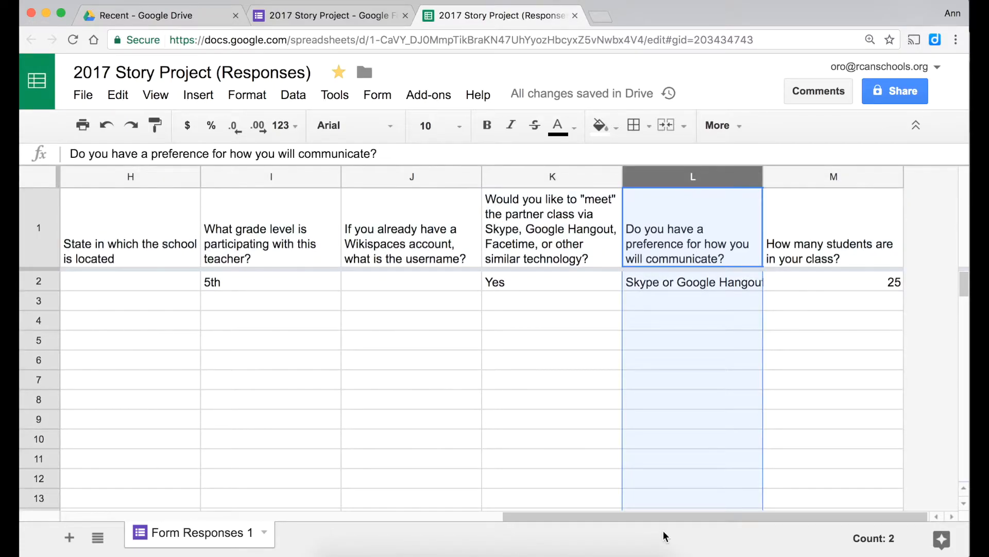
pyautogui.click(247, 95)
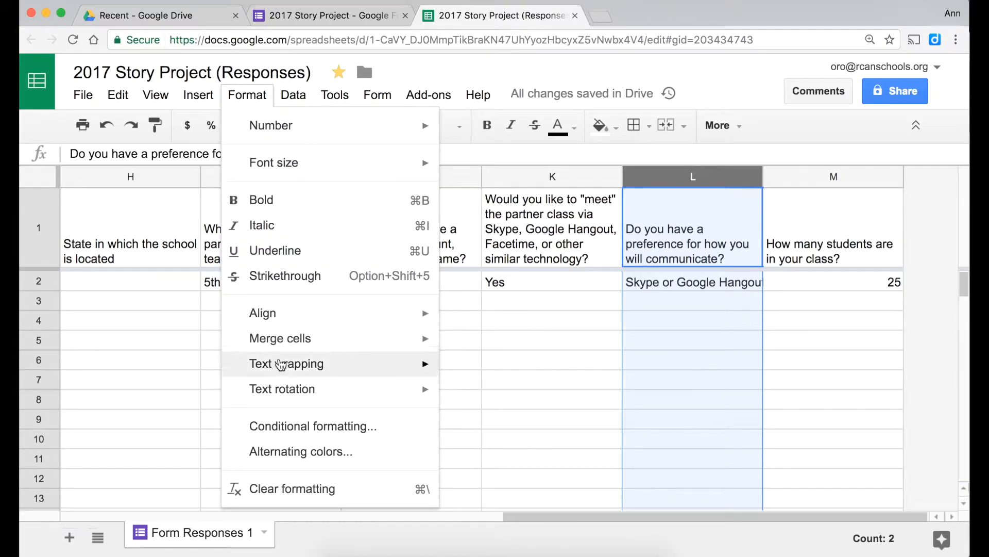
pyautogui.moveTo(287, 363)
pyautogui.click(470, 400)
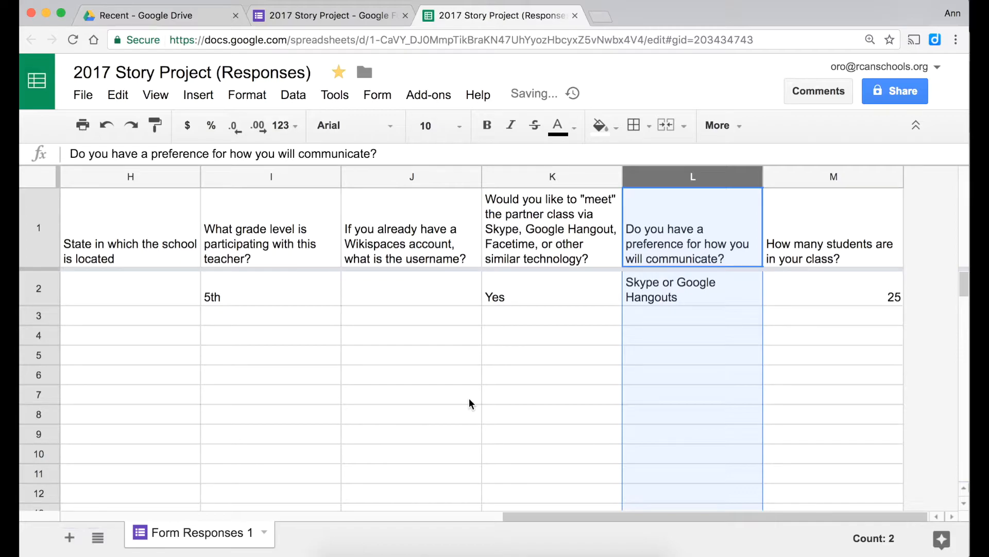
pyautogui.hscroll(-7, 469, 403)
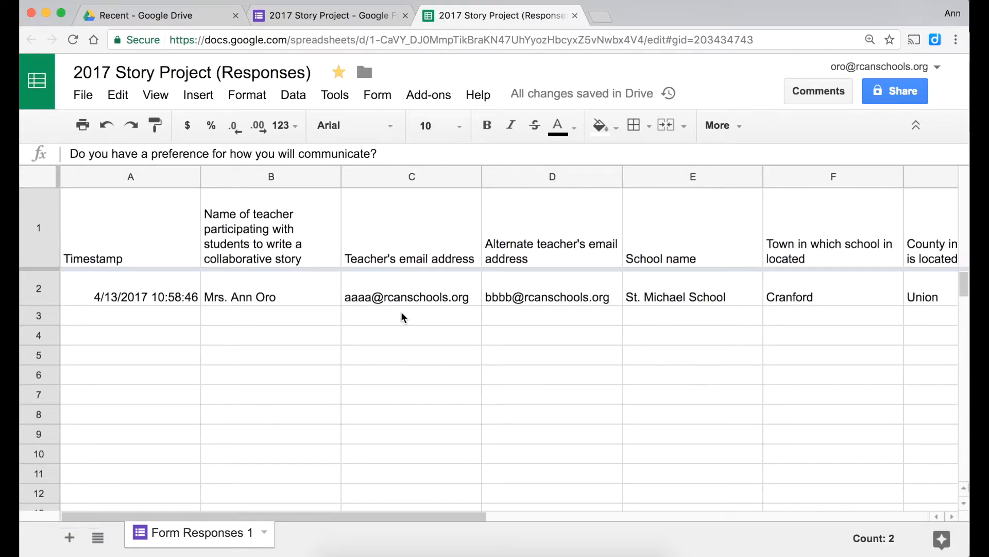
# - Delete row 2 with the test response from the spreadsheet
pyautogui.click(32, 294)
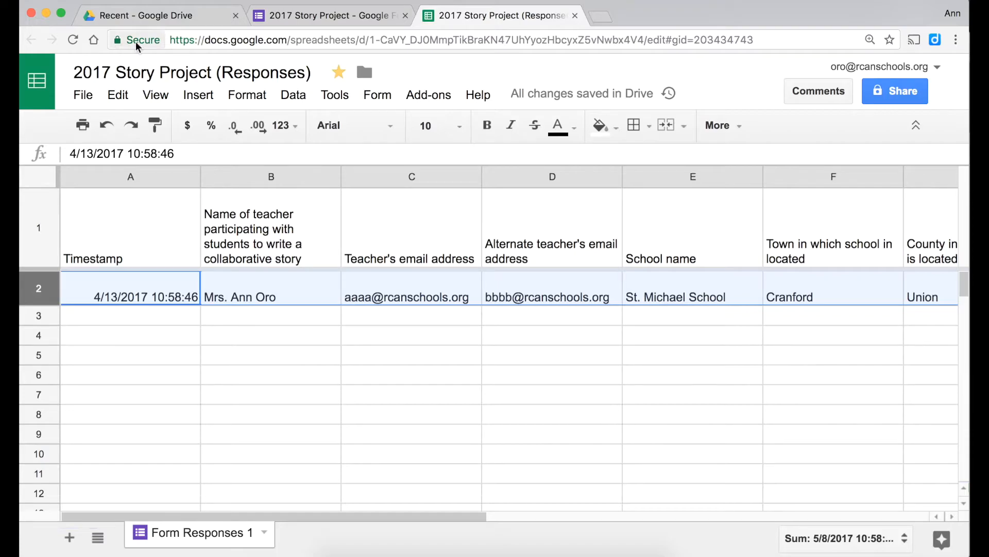
pyautogui.click(118, 95)
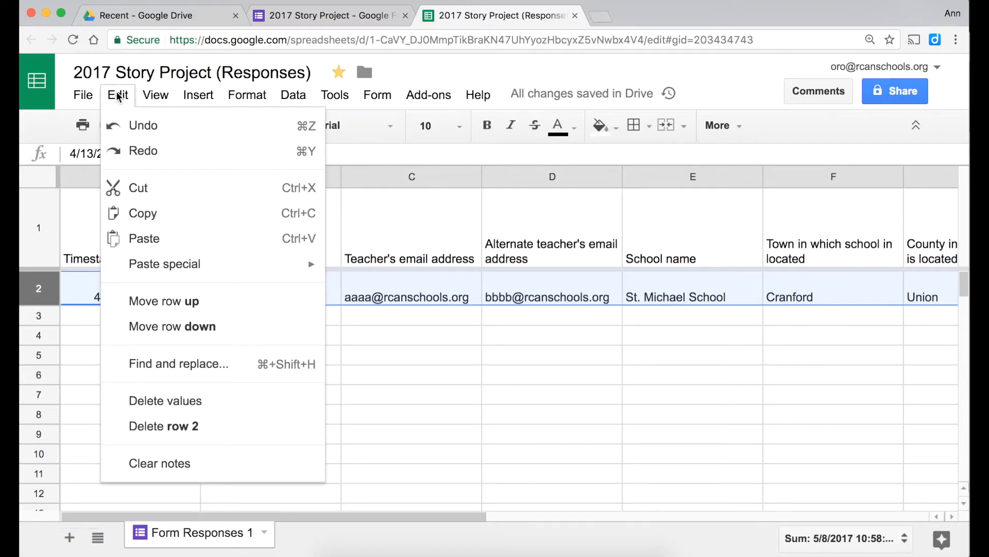
pyautogui.click(138, 426)
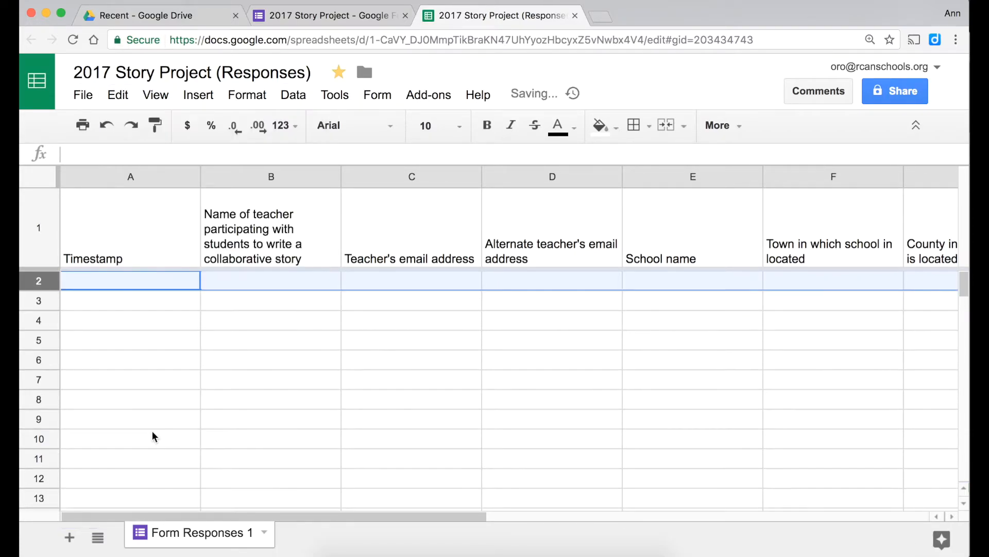
# - Return to the Google Forms responses page, which still shows 1 response
pyautogui.click(313, 17)
pyautogui.scroll(-3, 360, 270)
pyautogui.scroll(3, 360, 270)
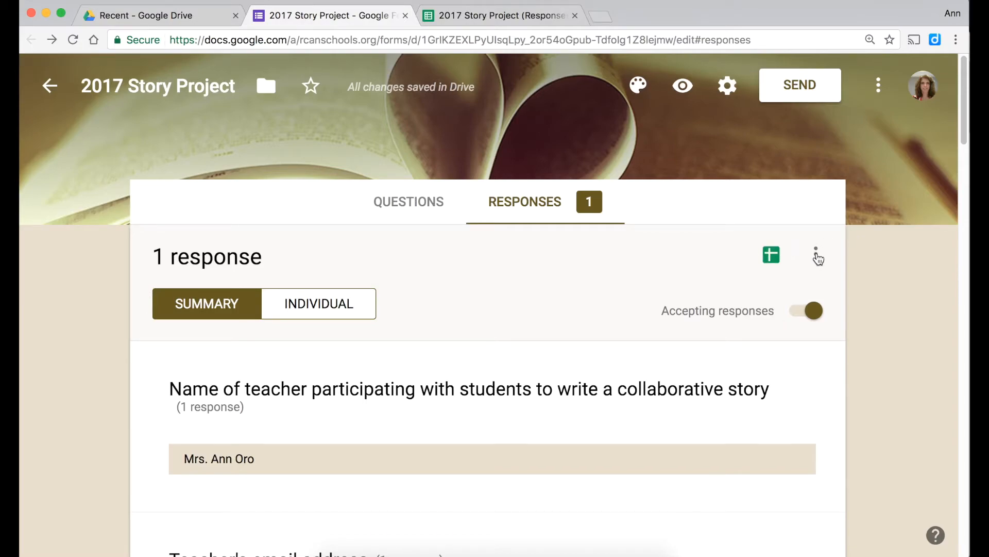
# - Delete all form responses and confirm, leaving 0 responses while still accepting new ones
pyautogui.click(816, 255)
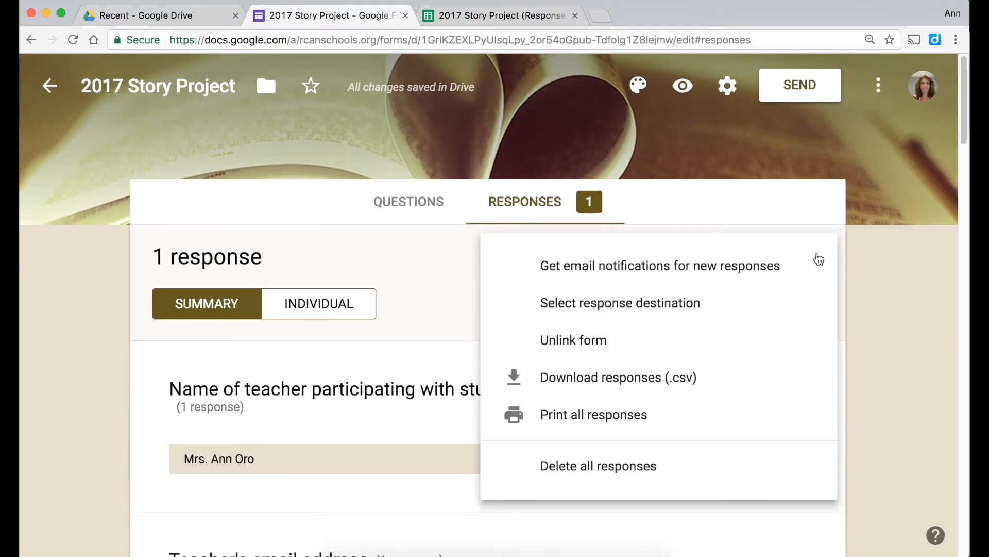
pyautogui.click(630, 465)
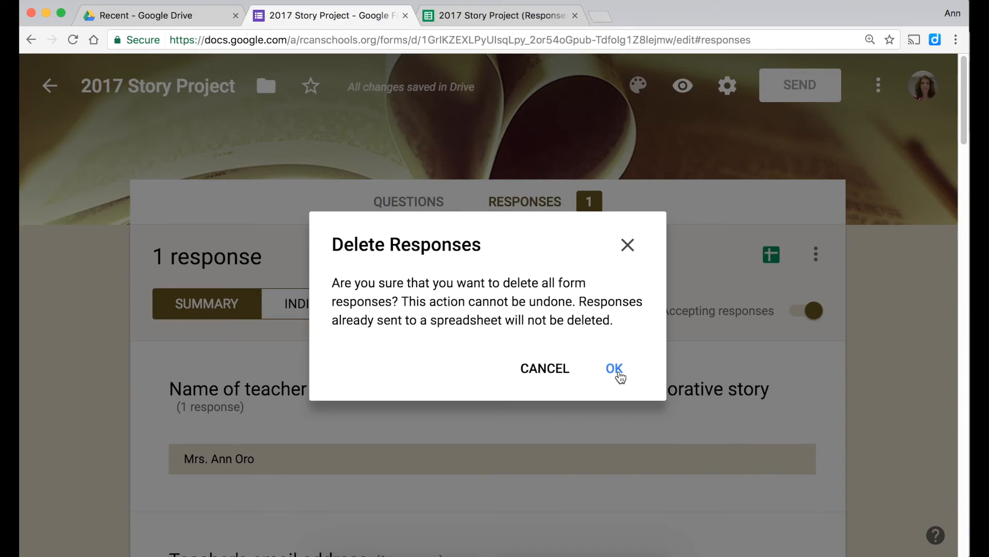
pyautogui.click(615, 369)
pyautogui.scroll(-1, 620, 376)
pyautogui.scroll(1, 620, 376)
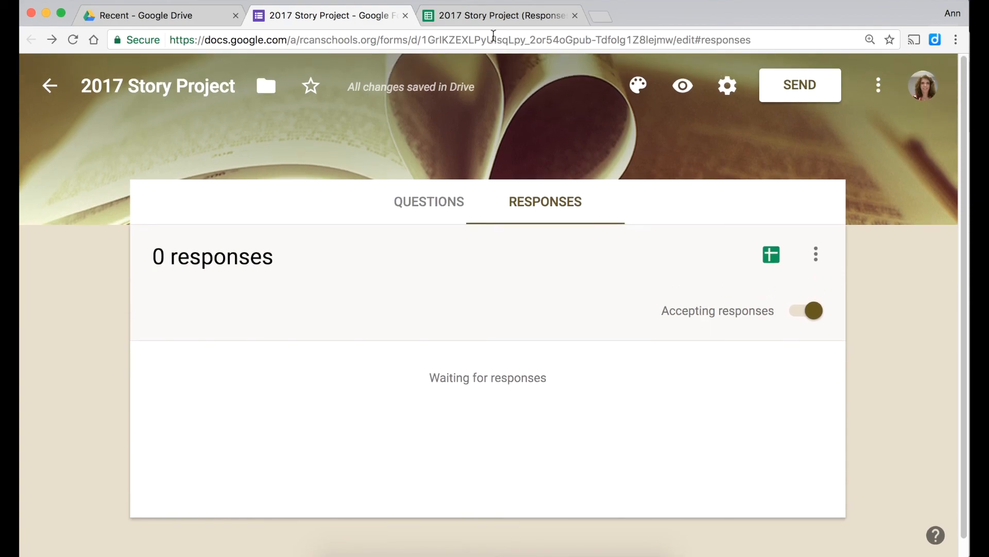